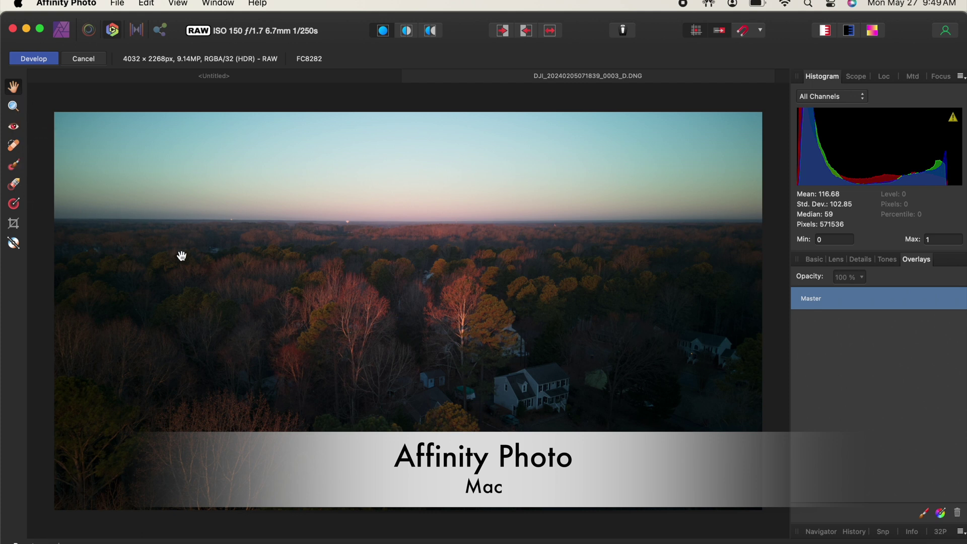
# - Review the Basic, Lens, Details and Tones develop settings
pyautogui.click(814, 260)
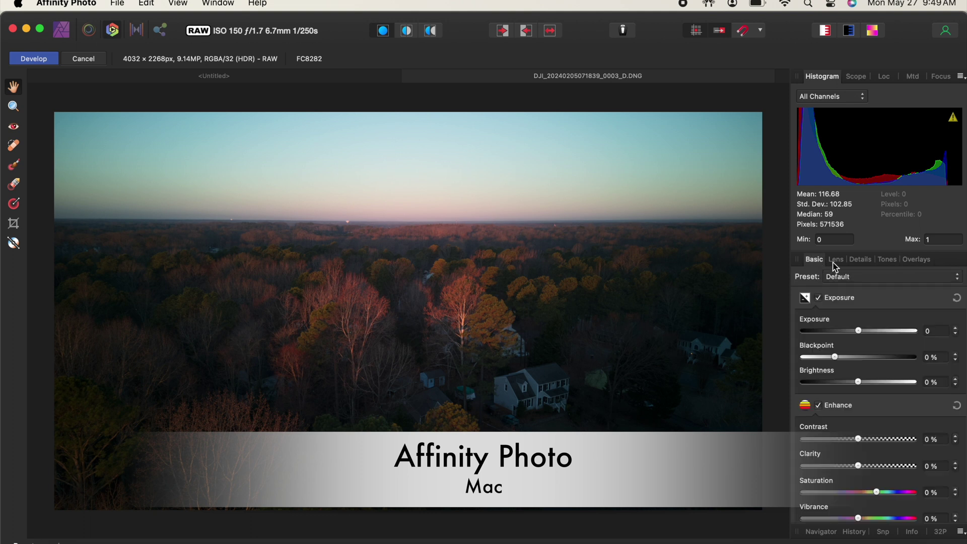
pyautogui.click(834, 262)
pyautogui.click(853, 262)
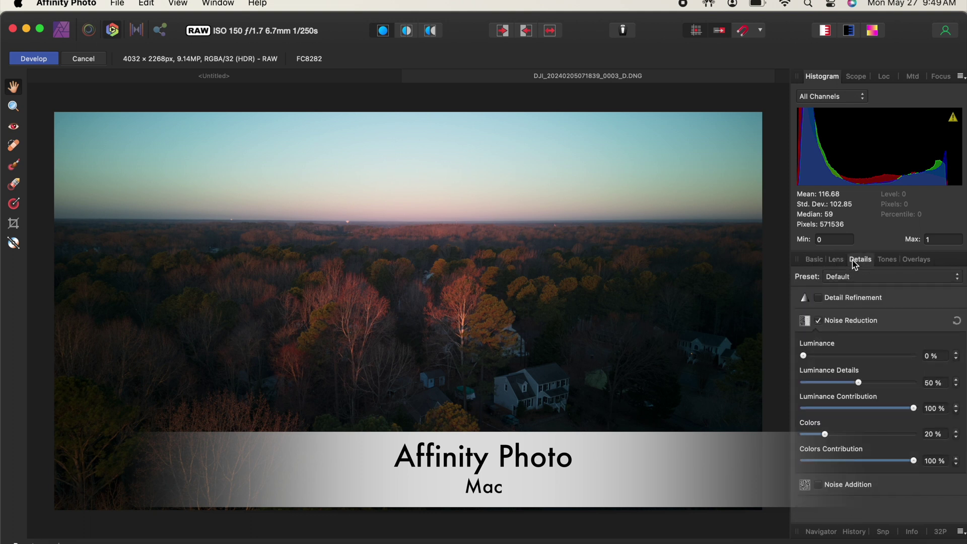
pyautogui.click(885, 262)
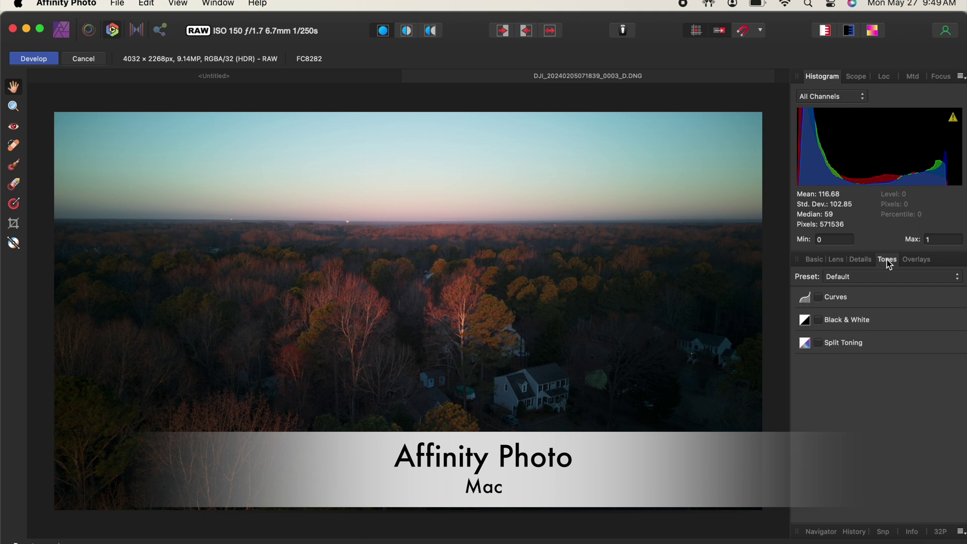
# - Add a Brush overlay beneath Master in the Overlays list
pyautogui.click(903, 259)
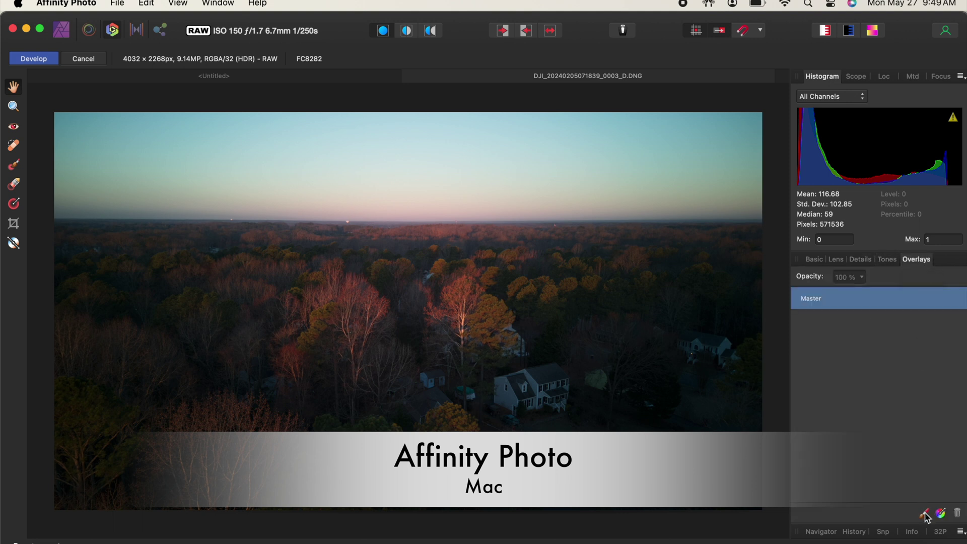
pyautogui.click(924, 513)
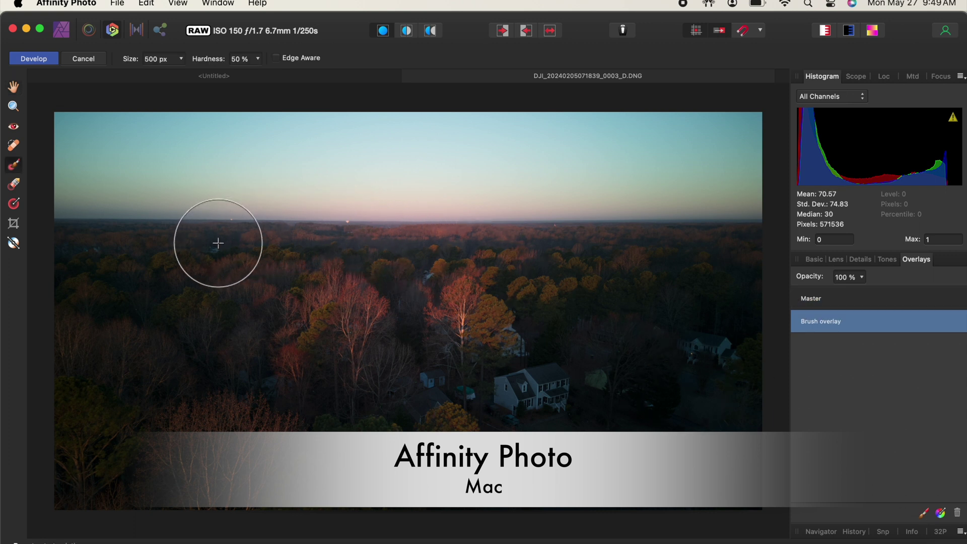
# - Paint the overlay mask across the distant treeline and down over the midground trees
pyautogui.moveTo(201, 236); pyautogui.dragTo(598, 263)
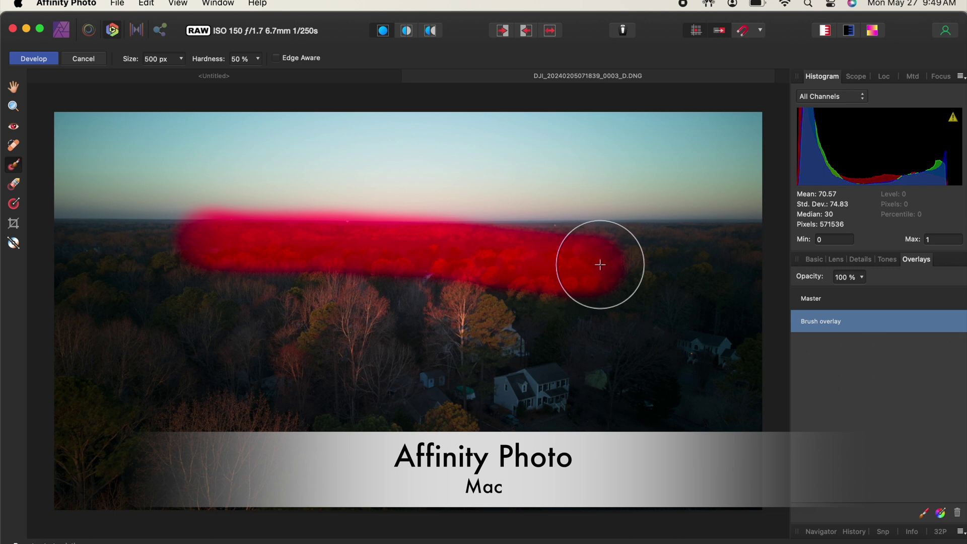
pyautogui.moveTo(353, 267)
pyautogui.mouseDown()
pyautogui.moveTo(285, 293)
pyautogui.moveTo(538, 284)
pyautogui.moveTo(565, 242)
pyautogui.moveTo(676, 272)
pyautogui.moveTo(622, 311)
pyautogui.moveTo(481, 327)
pyautogui.moveTo(716, 289)
pyautogui.moveTo(519, 404)
pyautogui.moveTo(700, 329)
pyautogui.moveTo(502, 375)
pyautogui.moveTo(343, 364)
pyautogui.moveTo(498, 352)
pyautogui.moveTo(267, 304)
pyautogui.moveTo(567, 356)
pyautogui.moveTo(339, 392)
pyautogui.moveTo(392, 399)
pyautogui.moveTo(600, 389)
pyautogui.moveTo(417, 429)
pyautogui.mouseUp()
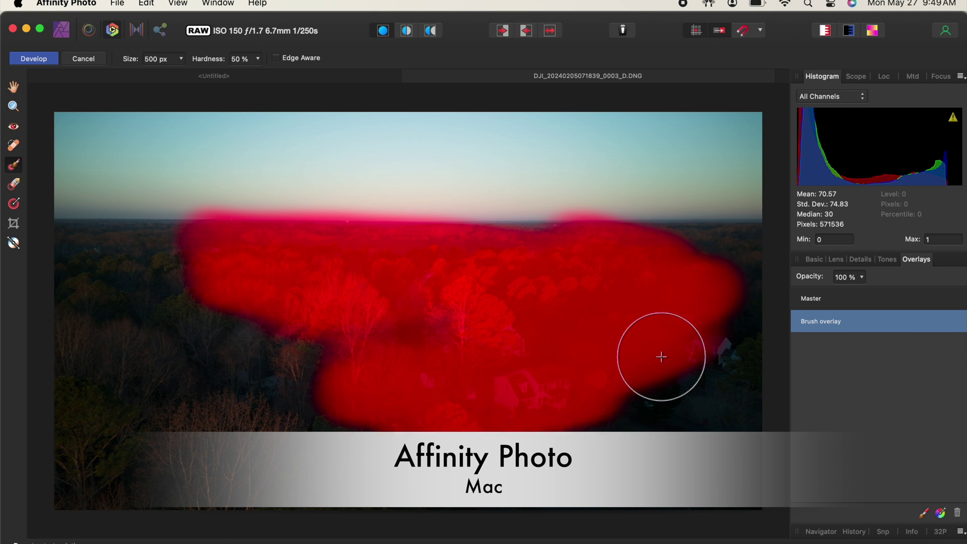
# - Set the overlay's exposure to 0.286, blackpoint 2%, brightness 16% and saturation 31%
pyautogui.click(813, 260)
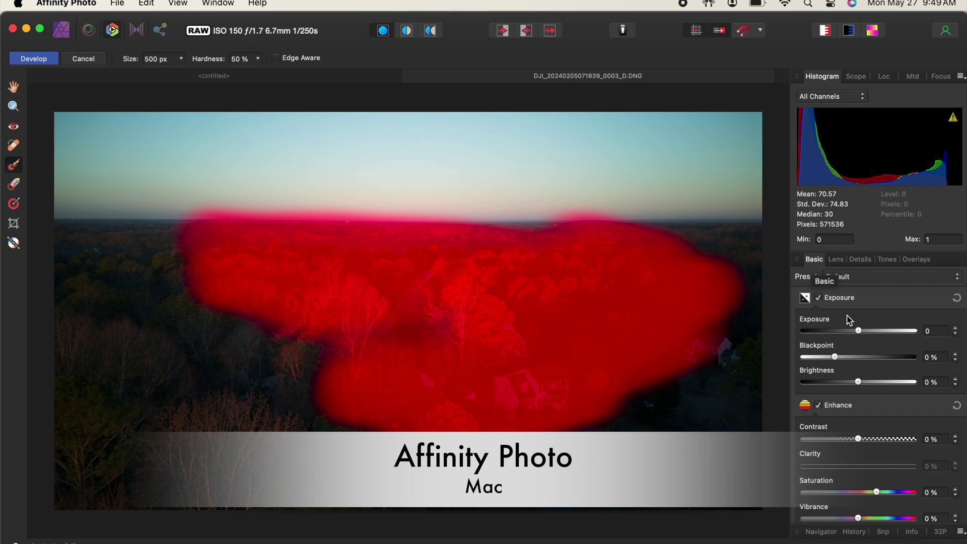
pyautogui.moveTo(861, 331)
pyautogui.mouseDown()
pyautogui.moveTo(880, 333)
pyautogui.moveTo(852, 334)
pyautogui.moveTo(864, 336)
pyautogui.mouseUp()
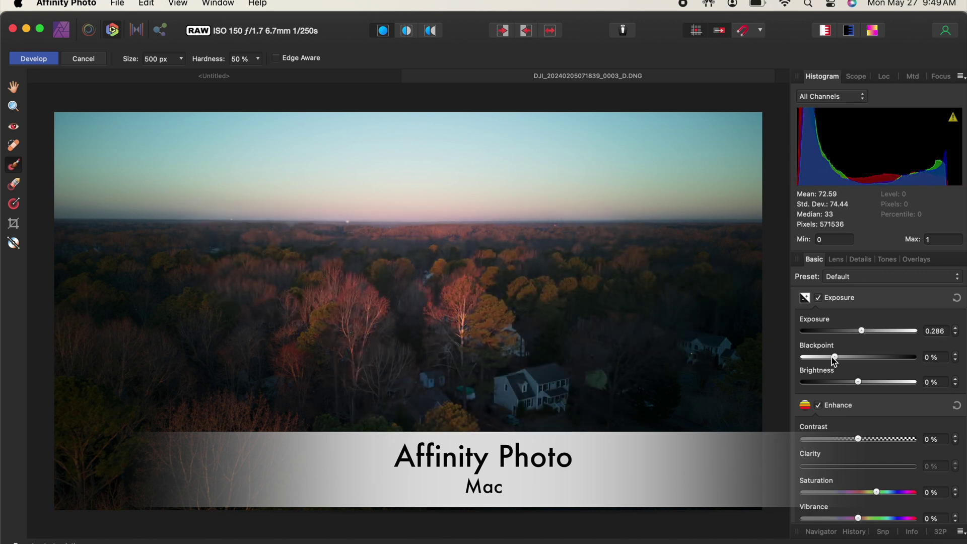
pyautogui.moveTo(832, 359)
pyautogui.mouseDown()
pyautogui.moveTo(856, 359)
pyautogui.moveTo(819, 359)
pyautogui.moveTo(839, 359)
pyautogui.mouseUp()
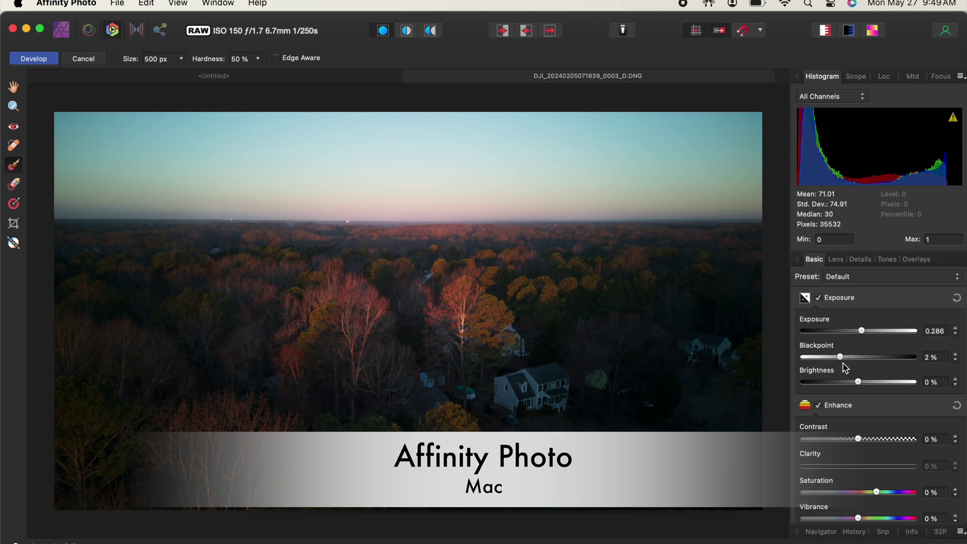
pyautogui.moveTo(859, 383); pyautogui.dragTo(893, 389)
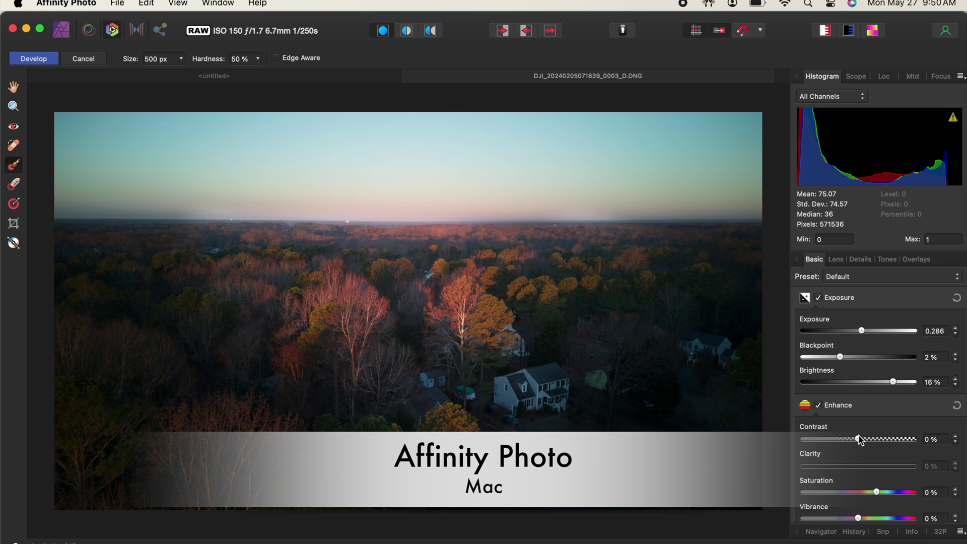
pyautogui.moveTo(859, 439)
pyautogui.mouseDown()
pyautogui.moveTo(879, 439)
pyautogui.moveTo(858, 439)
pyautogui.mouseUp()
pyautogui.moveTo(876, 492); pyautogui.dragTo(899, 492)
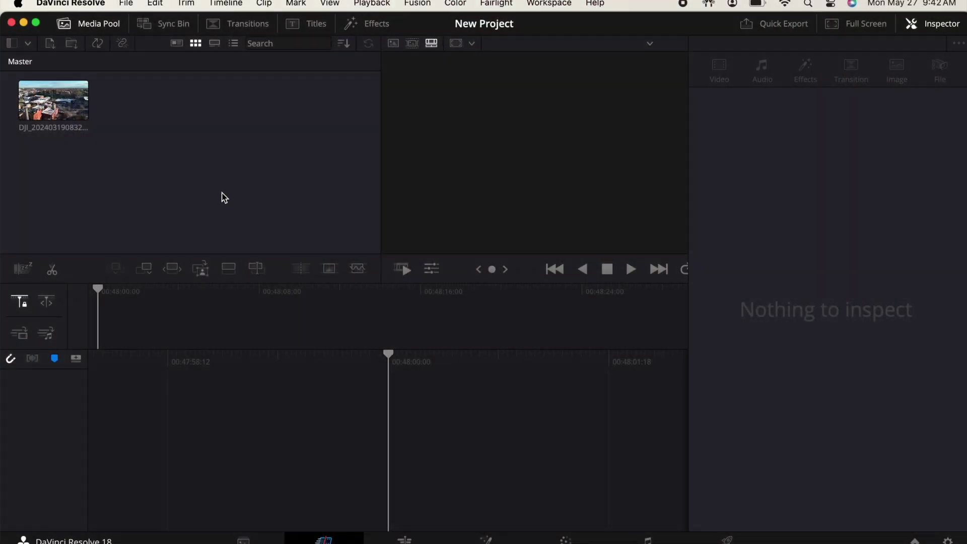
# - Place the DJI drone clip on a new Timeline 1 and select it for the Inspector
pyautogui.moveTo(88, 111); pyautogui.dragTo(106, 398)
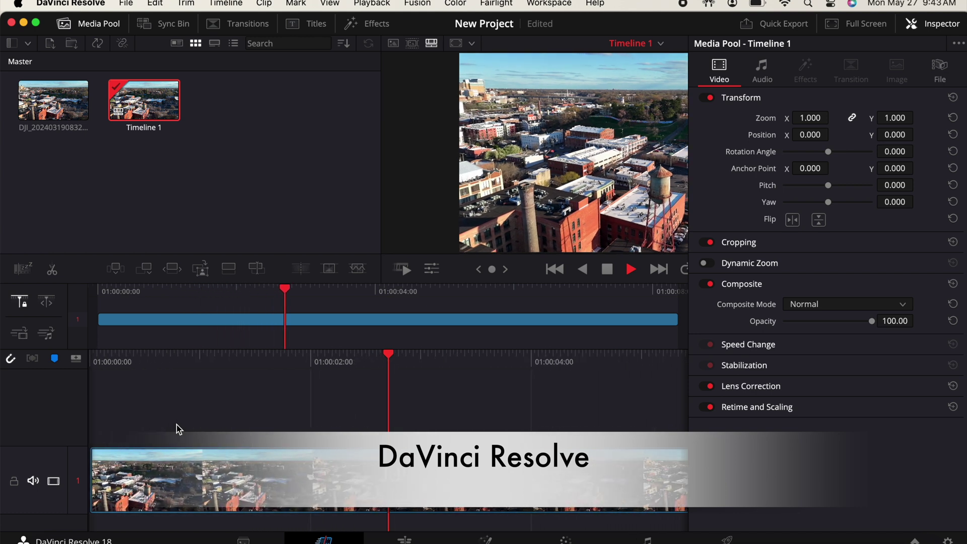
pyautogui.press('space')
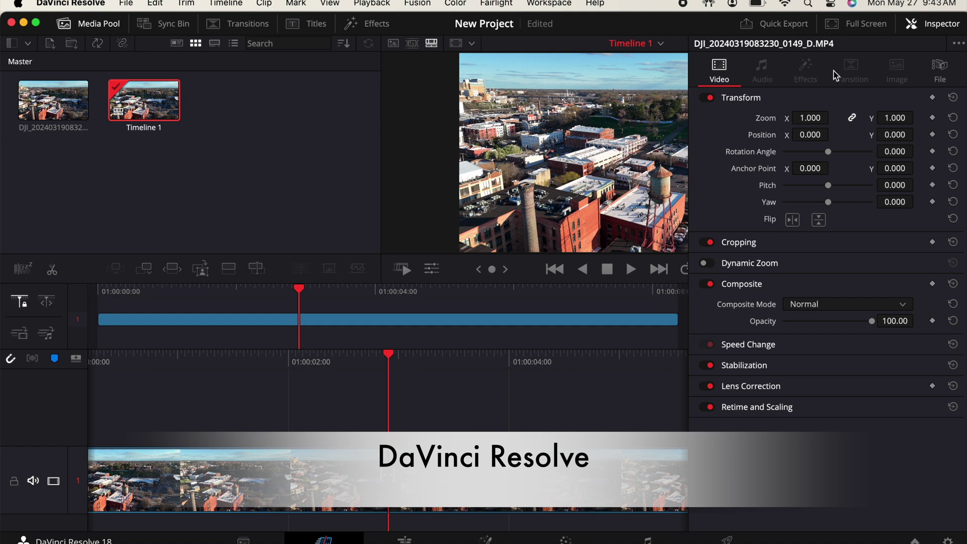
pyautogui.click(478, 478)
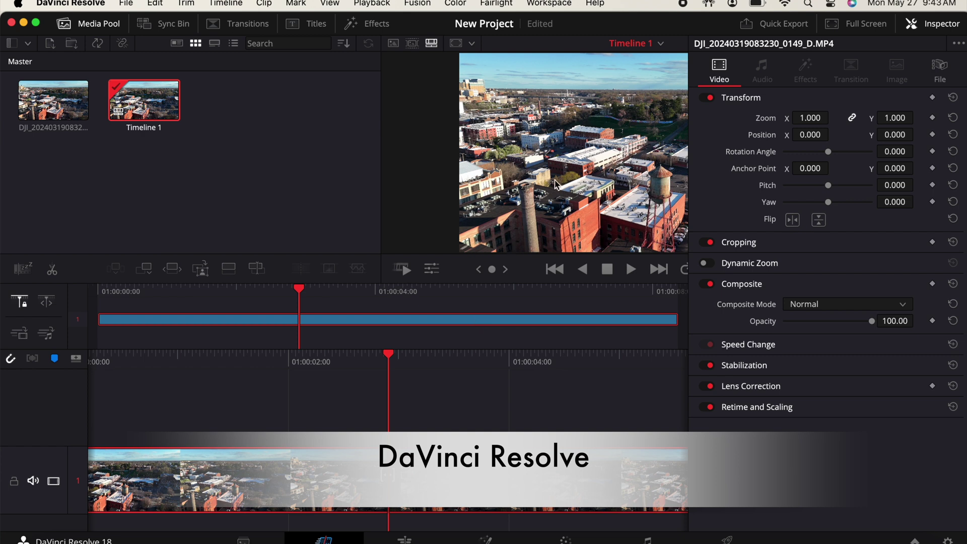
# - Browse the Effects and Titles libraries, then scroll Transitions down to Shape and Wipe
pyautogui.click(386, 29)
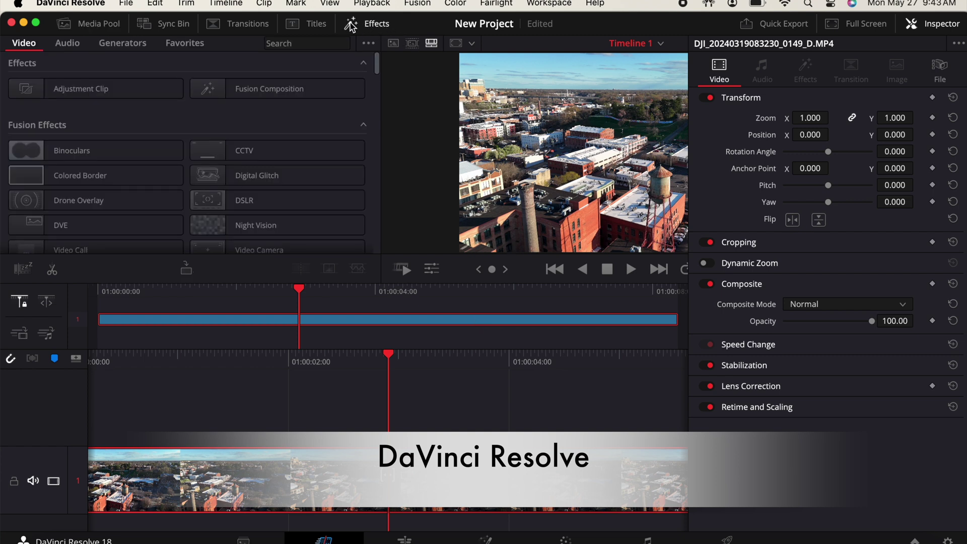
pyautogui.click(321, 25)
pyautogui.click(254, 26)
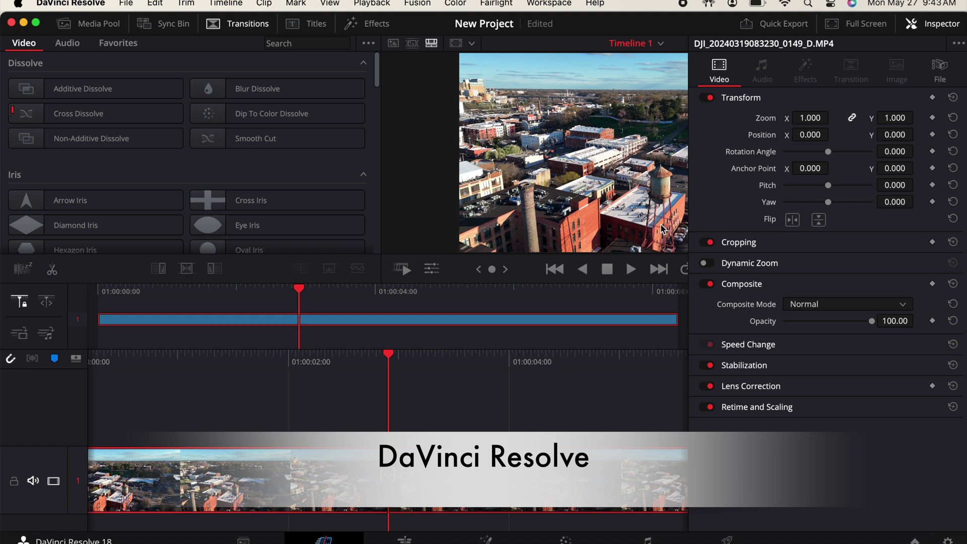
pyautogui.scroll(-5, 319, 207)
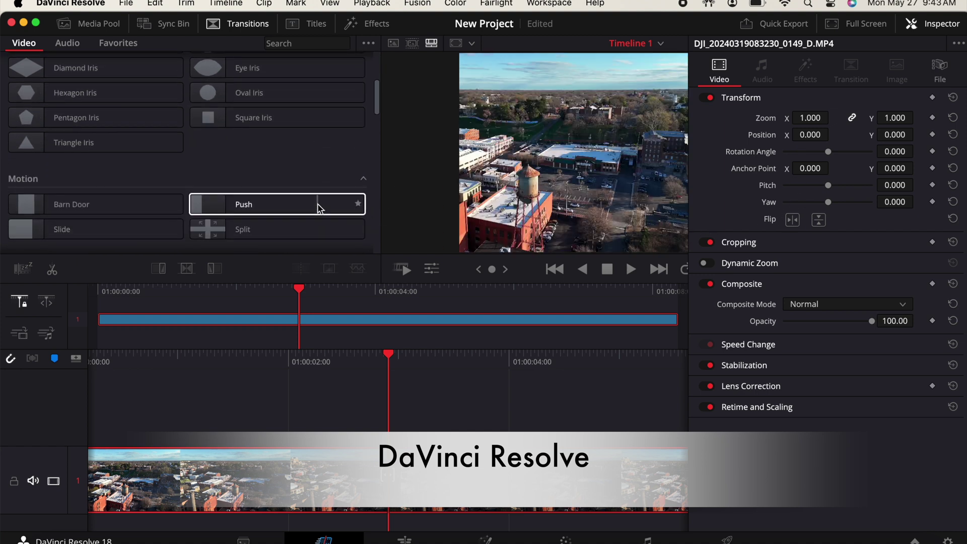
pyautogui.scroll(-5, 318, 207)
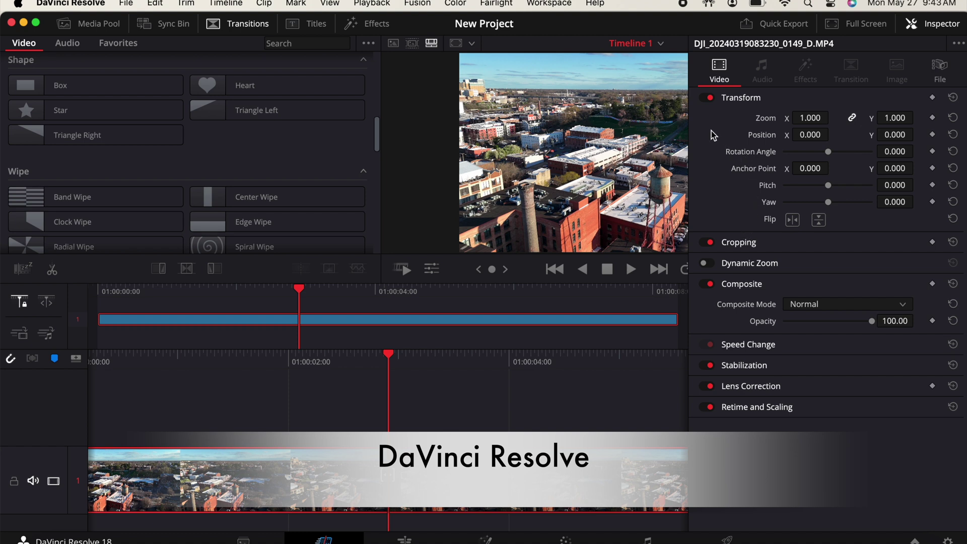
# - Apply the False Color effect to the drone clip, declining the Studio upgrade prompt
pyautogui.click(387, 31)
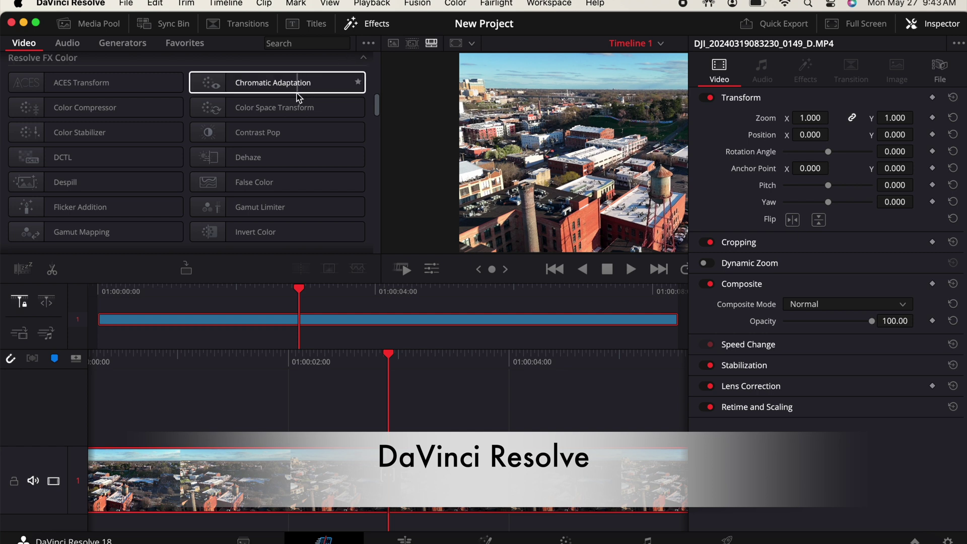
pyautogui.scroll(-3, 276, 140)
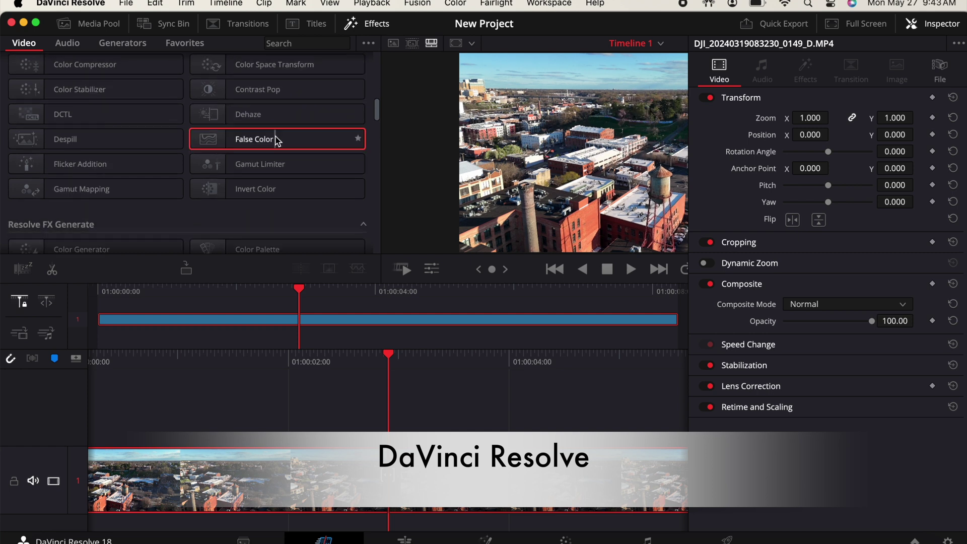
pyautogui.moveTo(276, 141); pyautogui.dragTo(284, 485)
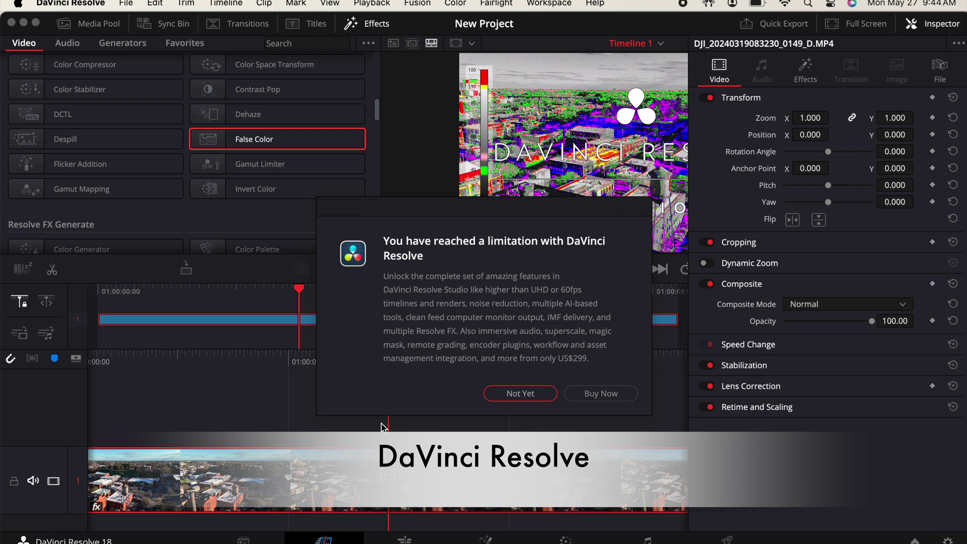
pyautogui.click(519, 393)
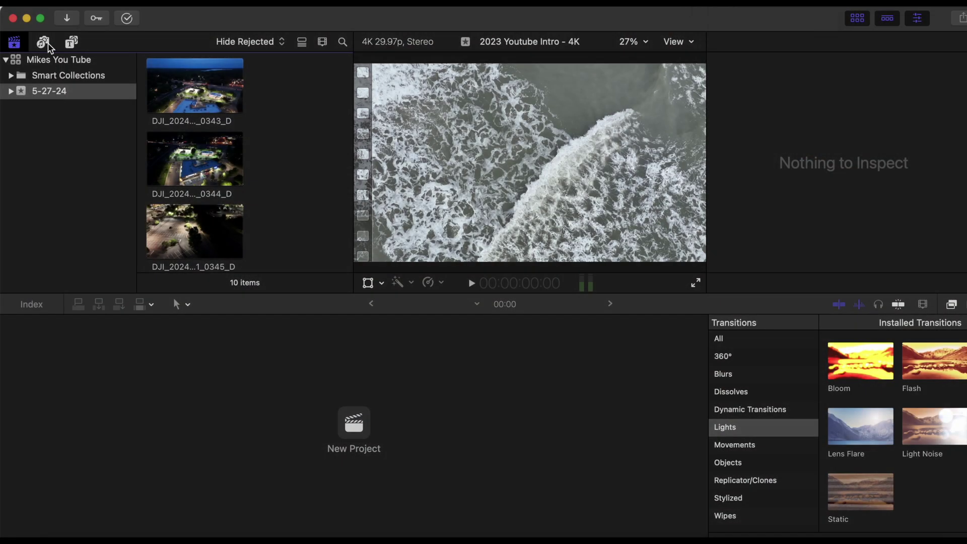
pyautogui.click(44, 42)
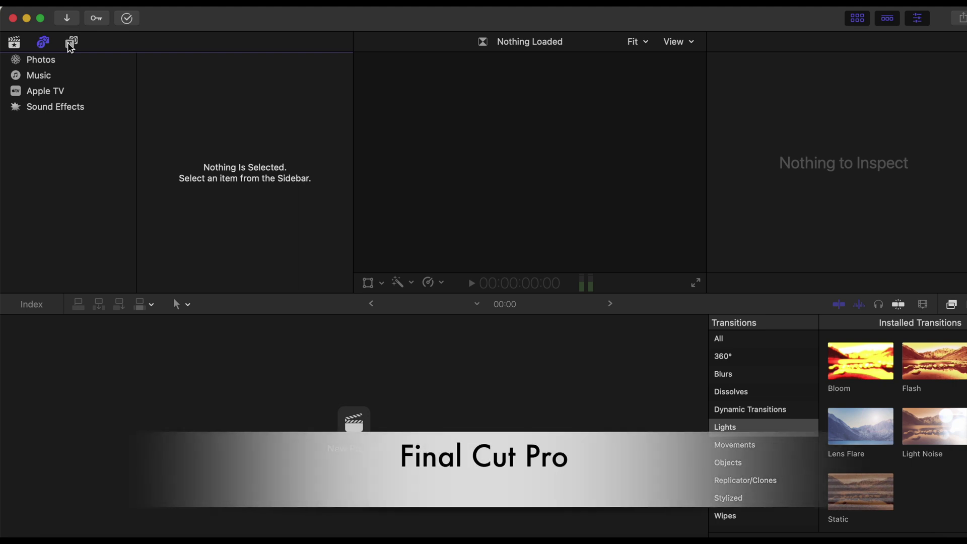
pyautogui.click(70, 44)
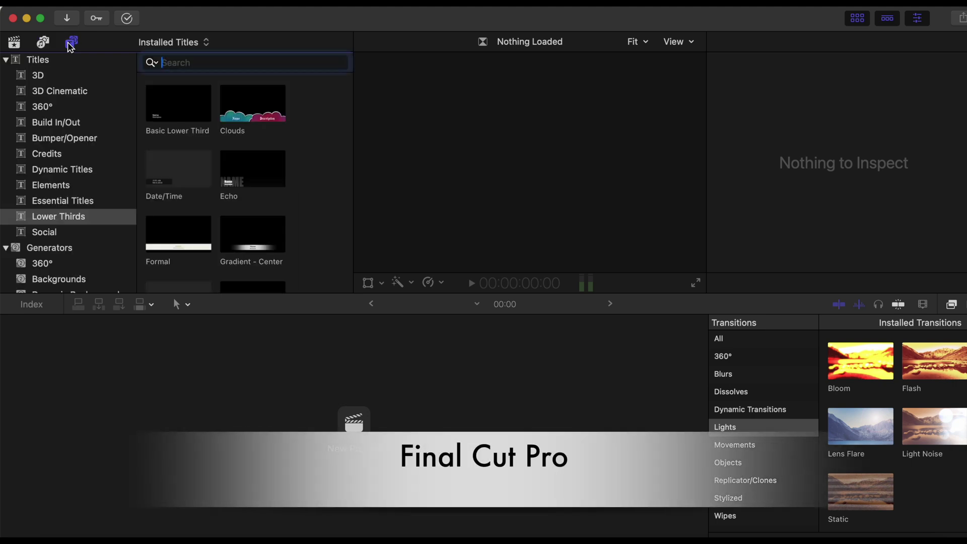
pyautogui.click(40, 75)
pyautogui.click(43, 95)
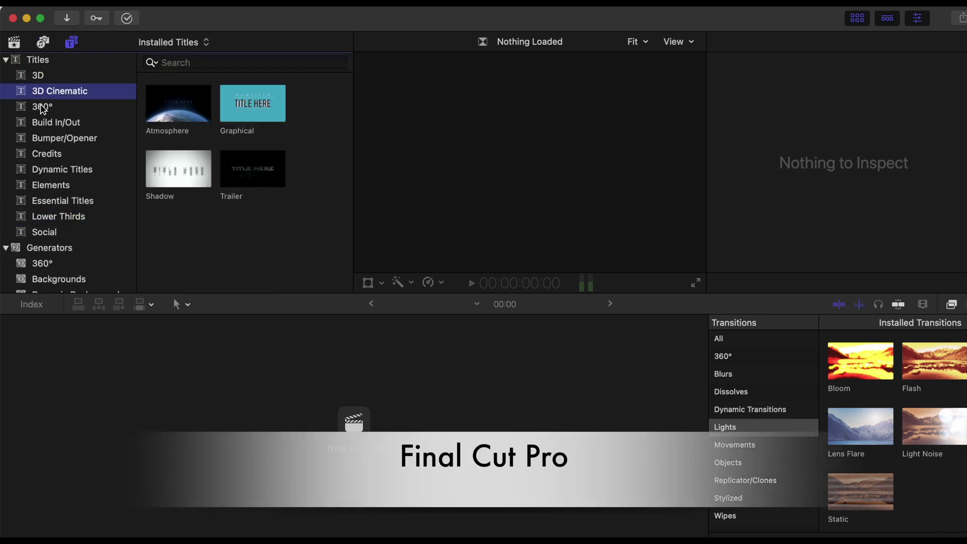
pyautogui.click(44, 108)
pyautogui.click(43, 41)
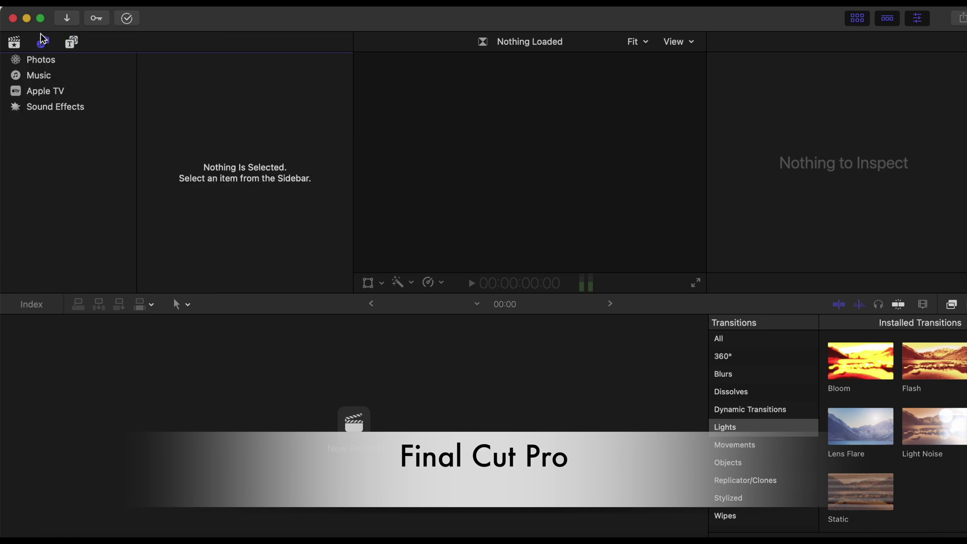
pyautogui.click(45, 108)
pyautogui.click(169, 63)
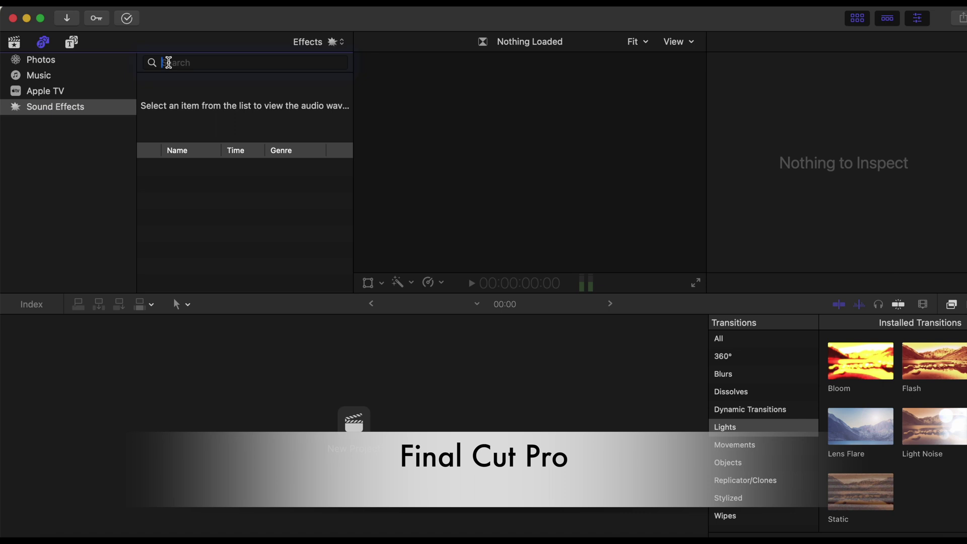
pyautogui.write('birds')
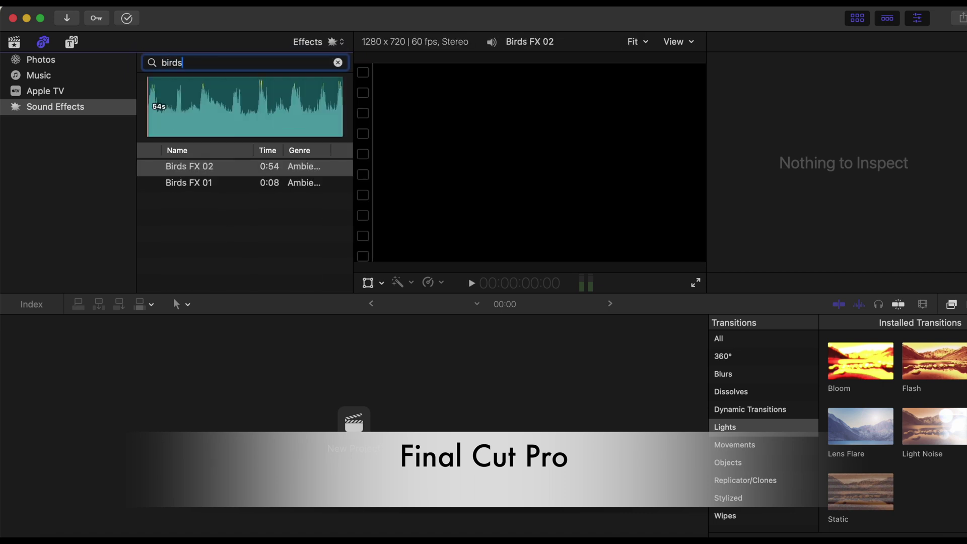
pyautogui.press('BackSpace')
pyautogui.write('ca')
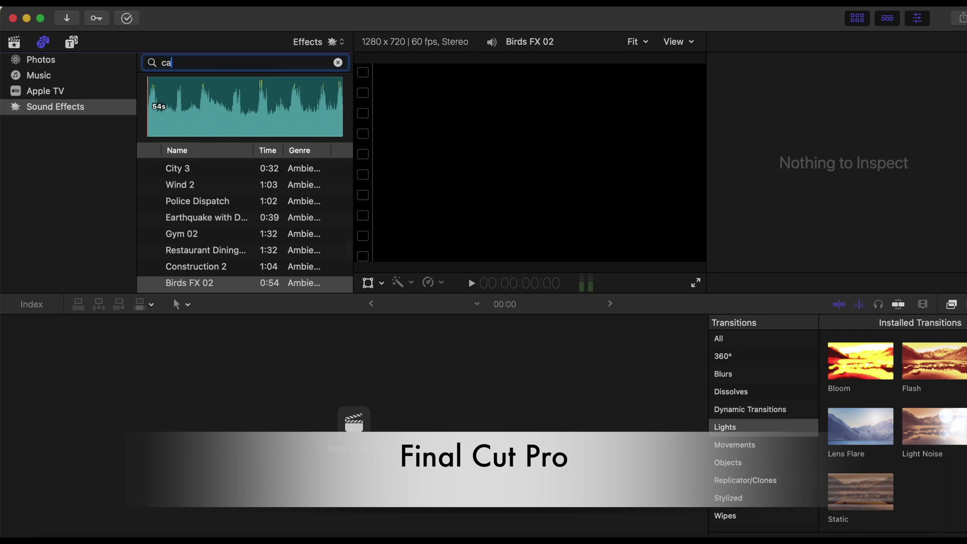
pyautogui.write('r horn')
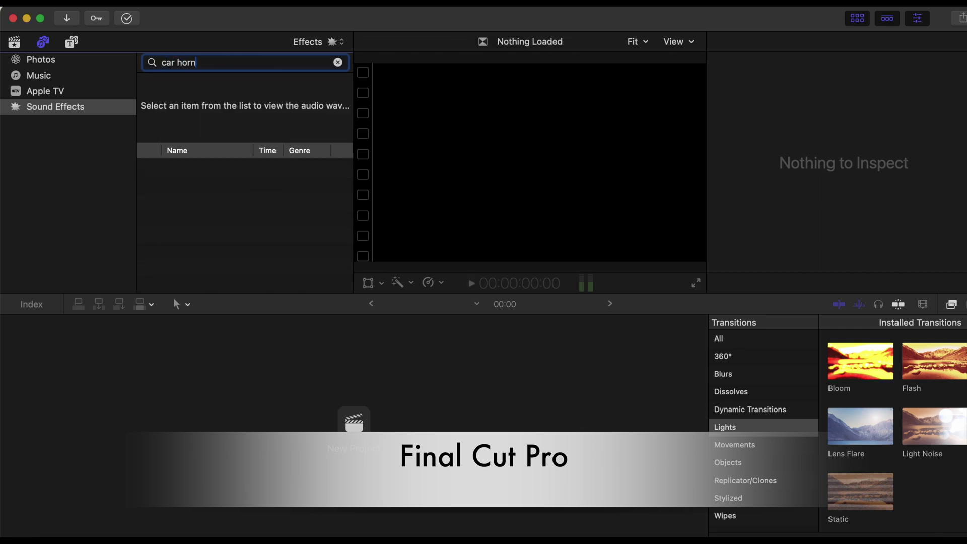
pyautogui.click(15, 44)
pyautogui.scroll(-2, 197, 171)
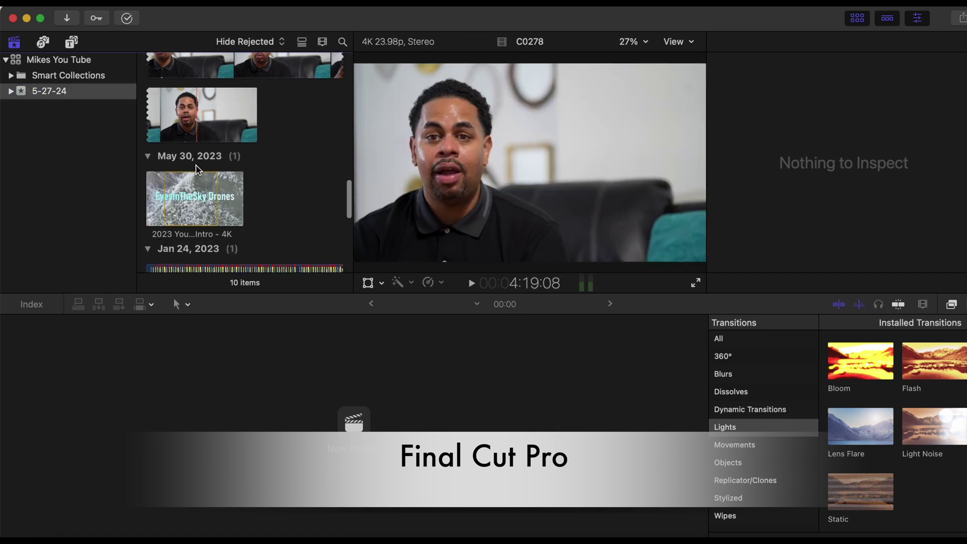
# - Load the 2023 Youtube Intro - 4K clip and browse Dissolves, Blurs, 360° and Lights transitions
pyautogui.click(193, 211)
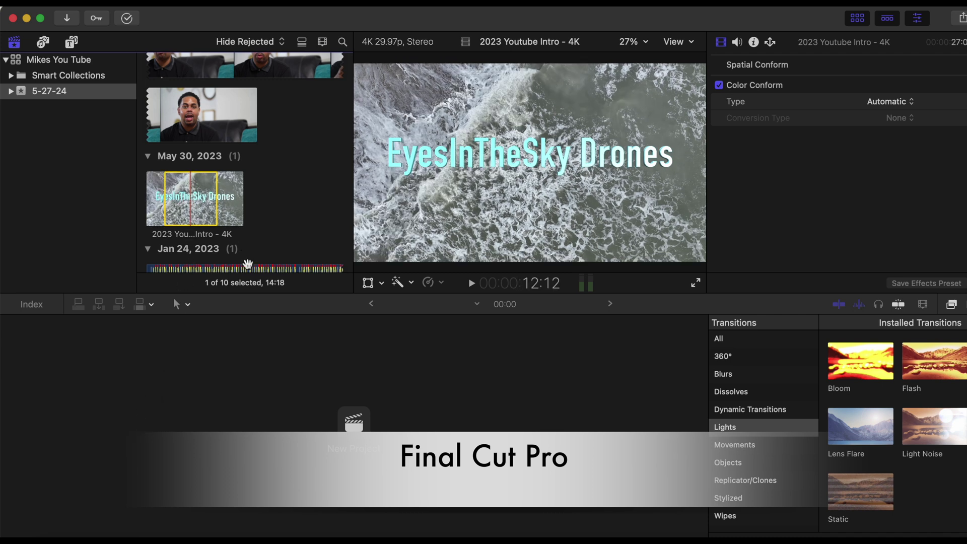
pyautogui.click(724, 391)
pyautogui.click(724, 373)
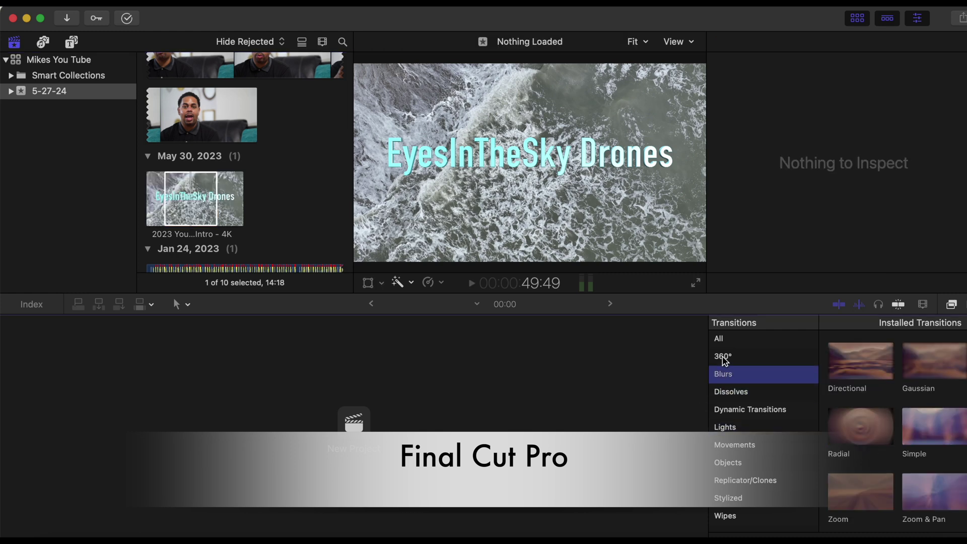
pyautogui.click(723, 358)
pyautogui.click(723, 342)
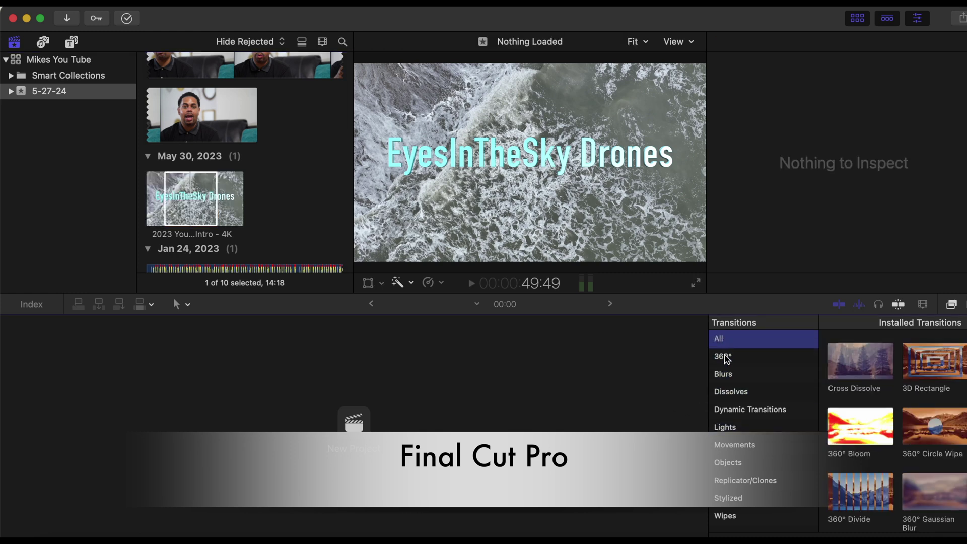
pyautogui.click(733, 428)
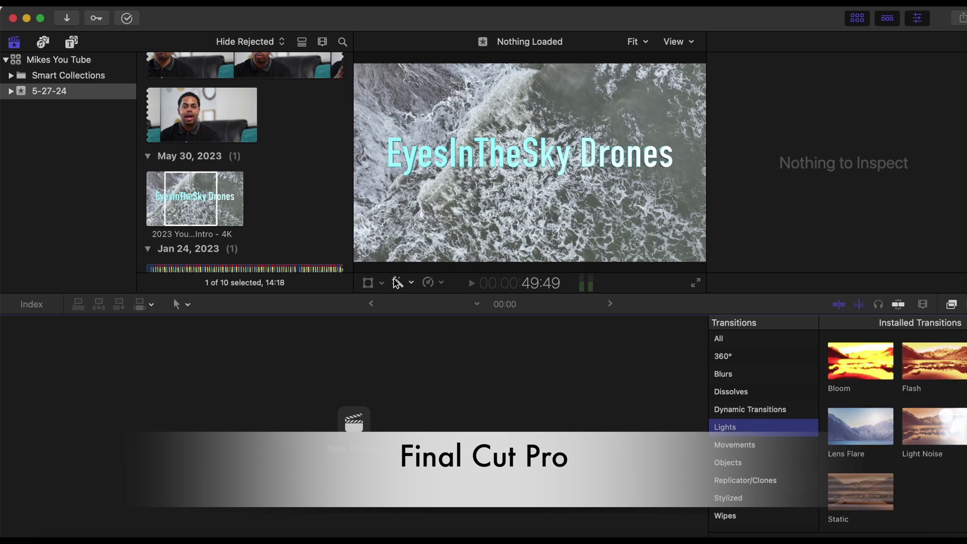
# - Look through Titles and Generators and Photos and Audio, then return to the Libraries browser
pyautogui.click(72, 43)
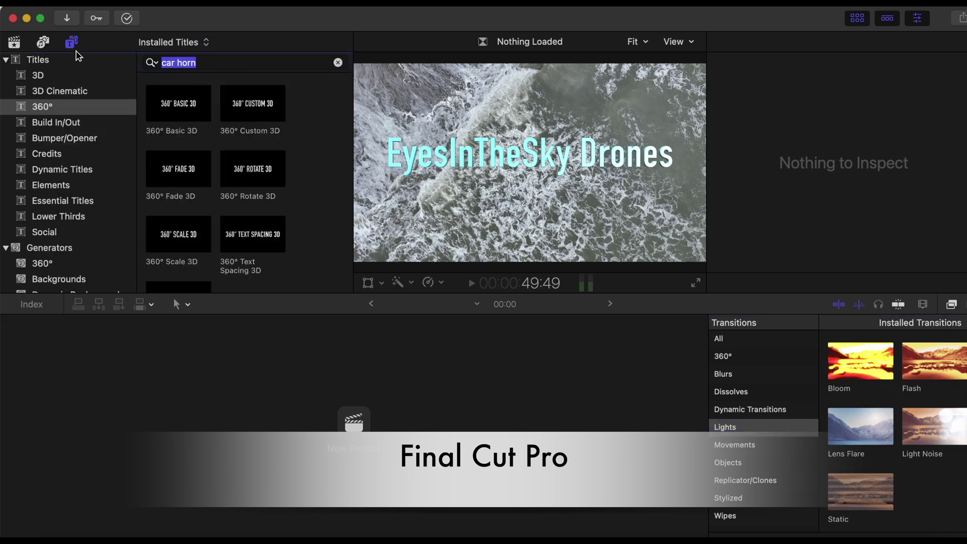
pyautogui.scroll(-5, 79, 167)
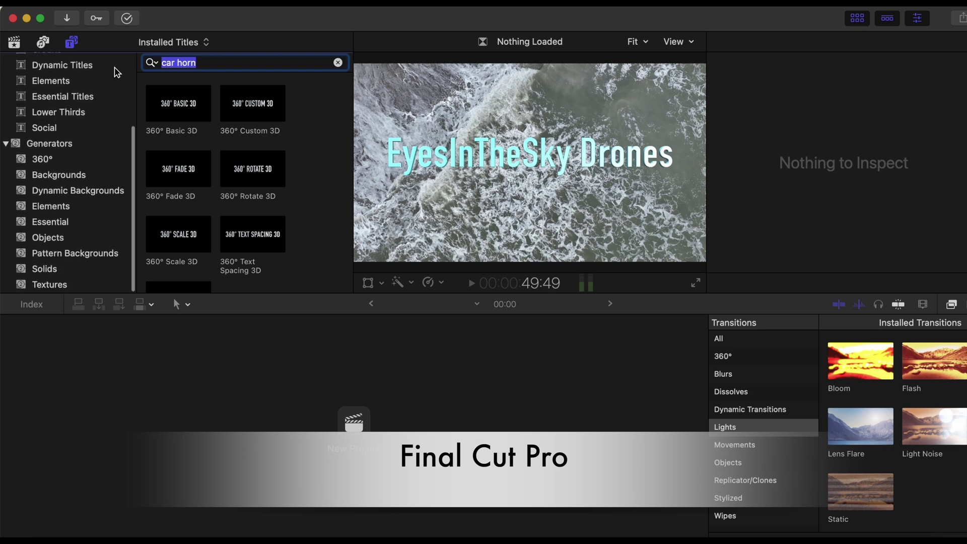
pyautogui.click(49, 46)
pyautogui.click(16, 44)
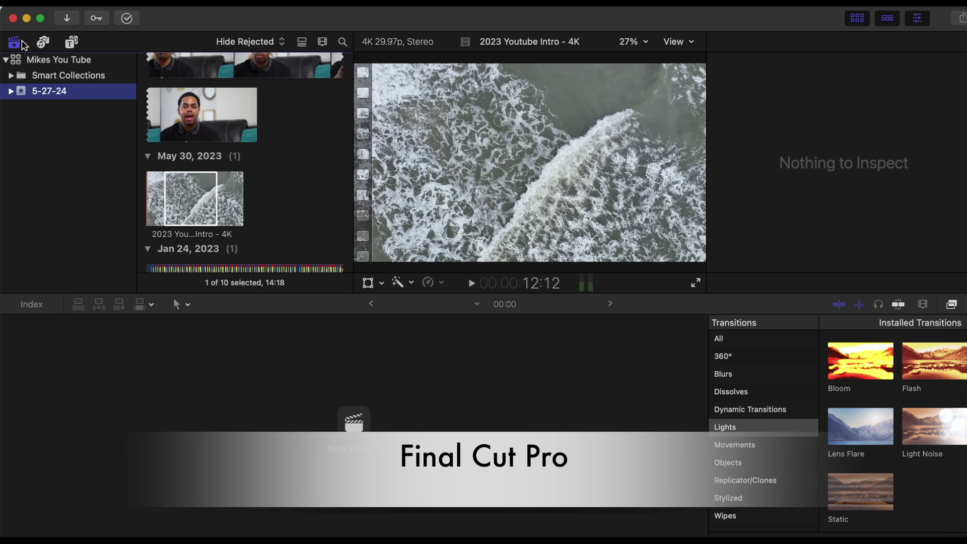